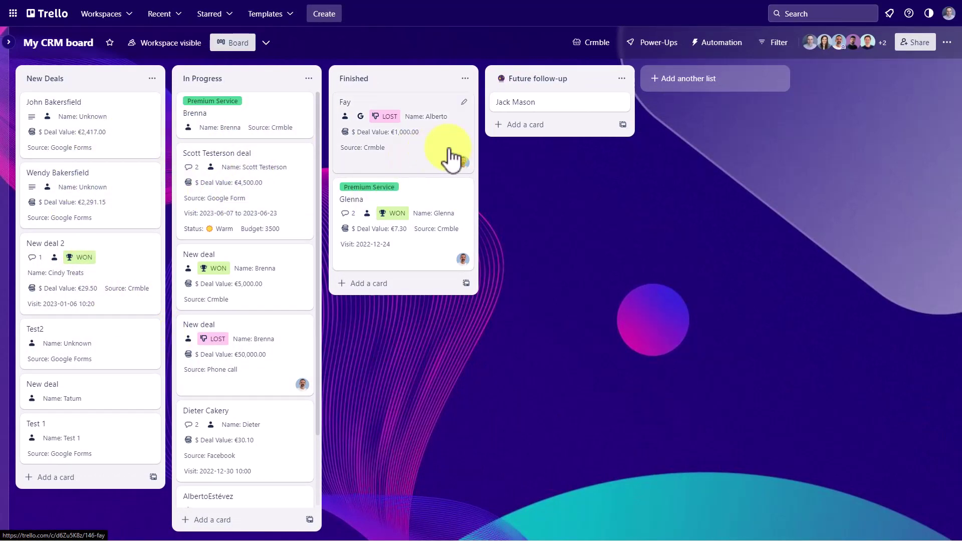
Step: Browse the Crmble CRM panel's deal reports and a contact's details, then return to the board
click(597, 45)
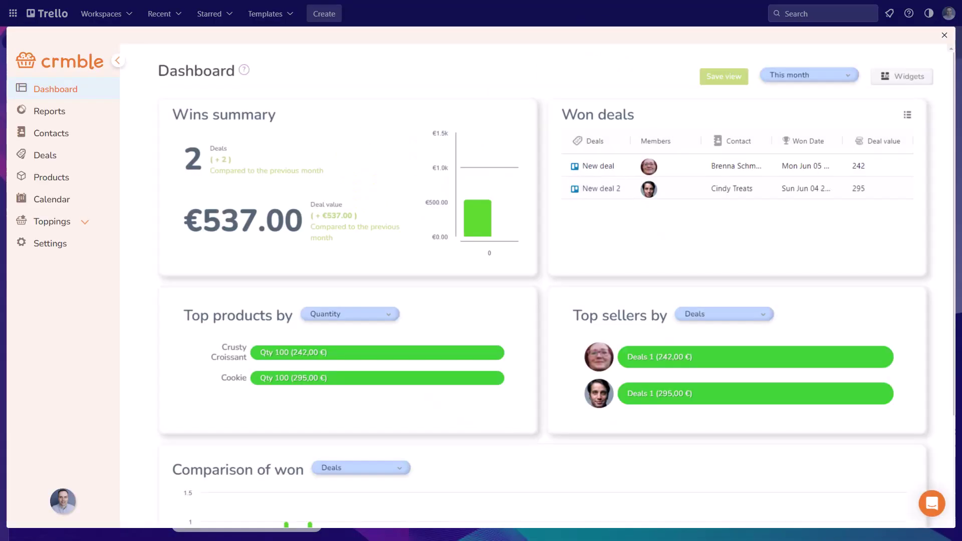
click(49, 114)
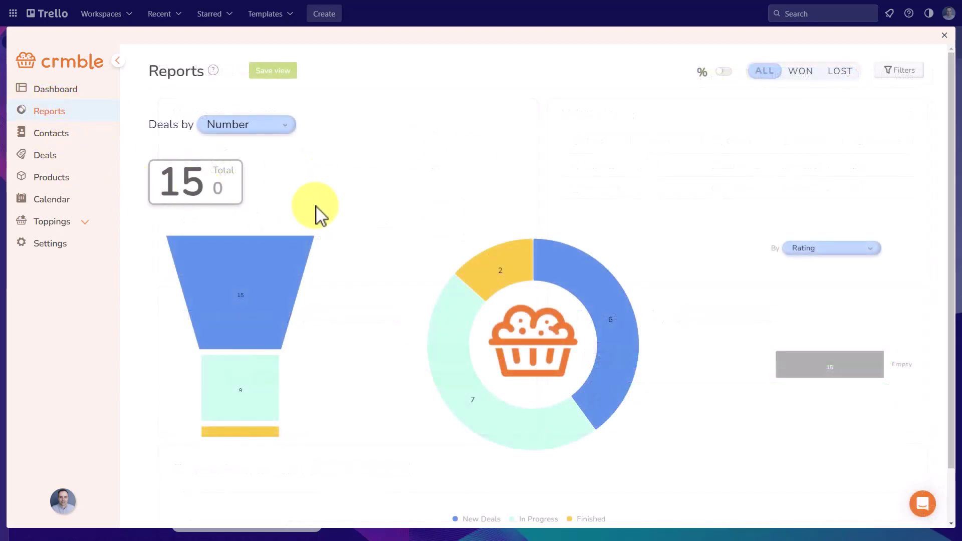
mouse_move(269, 293)
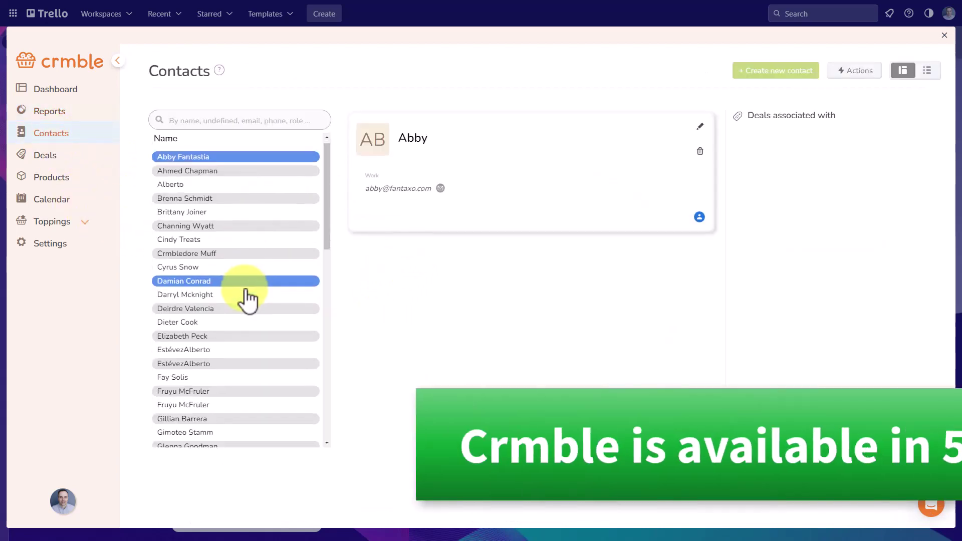
scroll(247, 296, down, 10)
scroll(241, 286, up, 9)
click(224, 265)
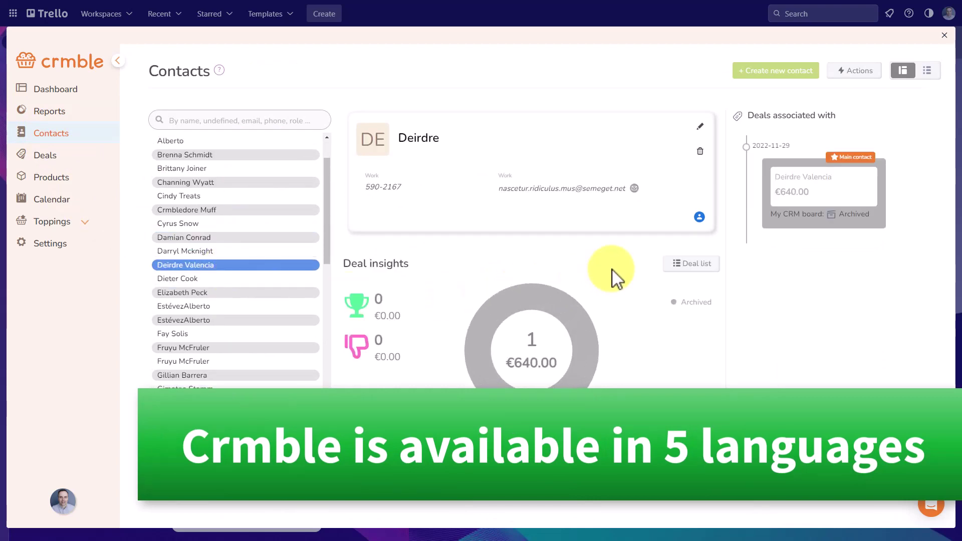
click(945, 36)
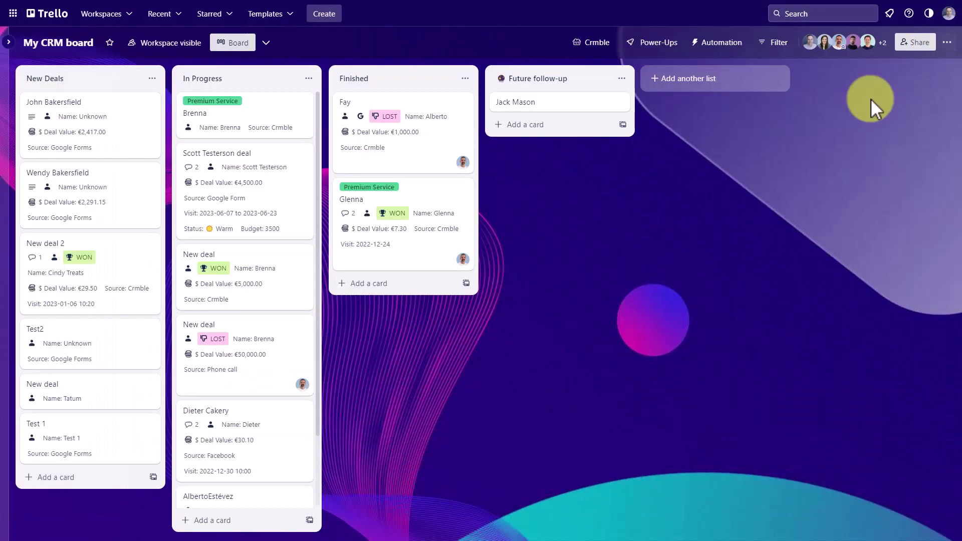
Step: Open the second In Progress deal card, set its status from Warm to Hot, and select the 4500 value
click(267, 171)
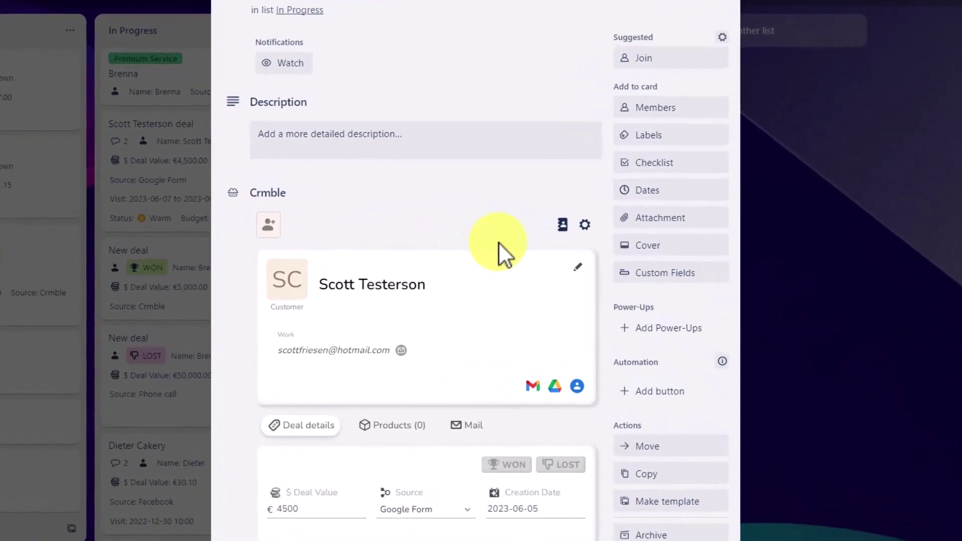
scroll(498, 241, down, 3)
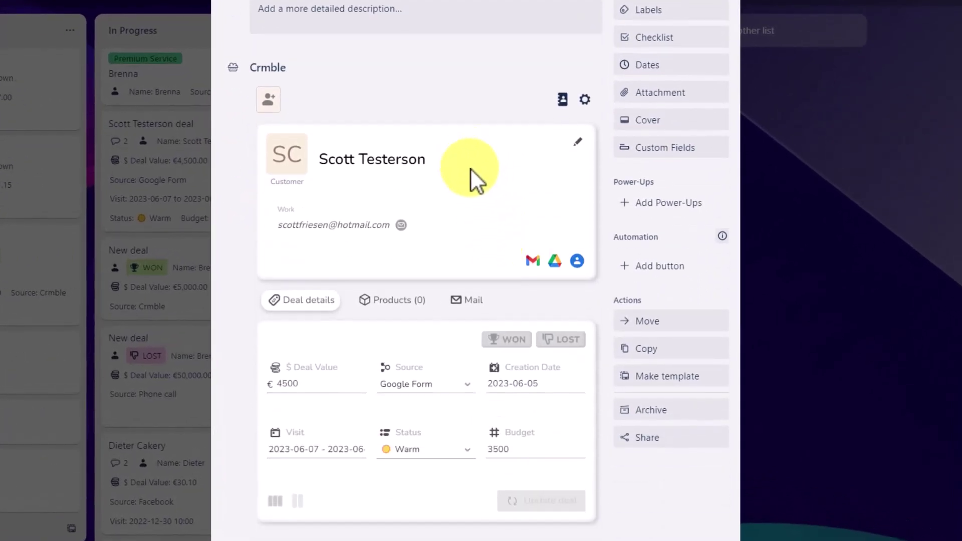
scroll(471, 168, up, 2)
scroll(470, 170, down, 2)
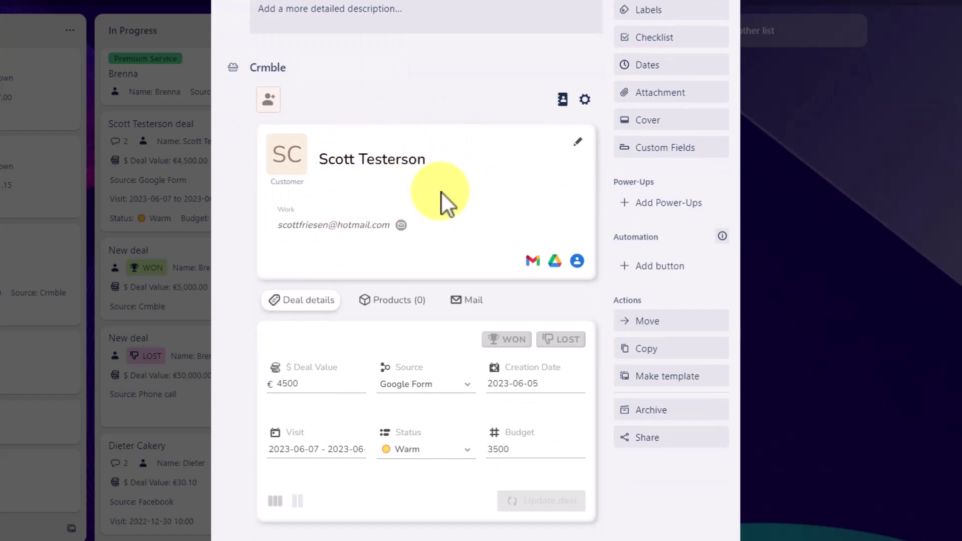
scroll(426, 230, down, 3)
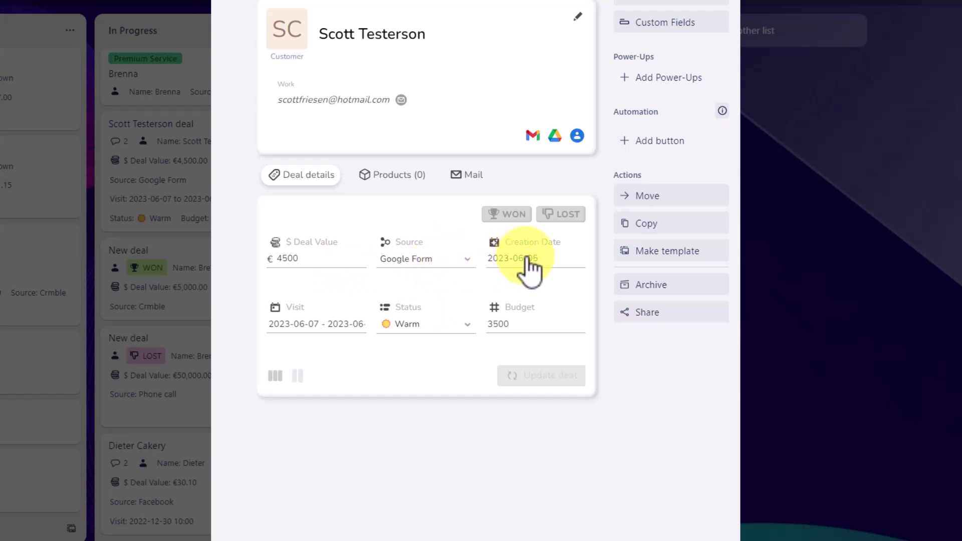
click(466, 327)
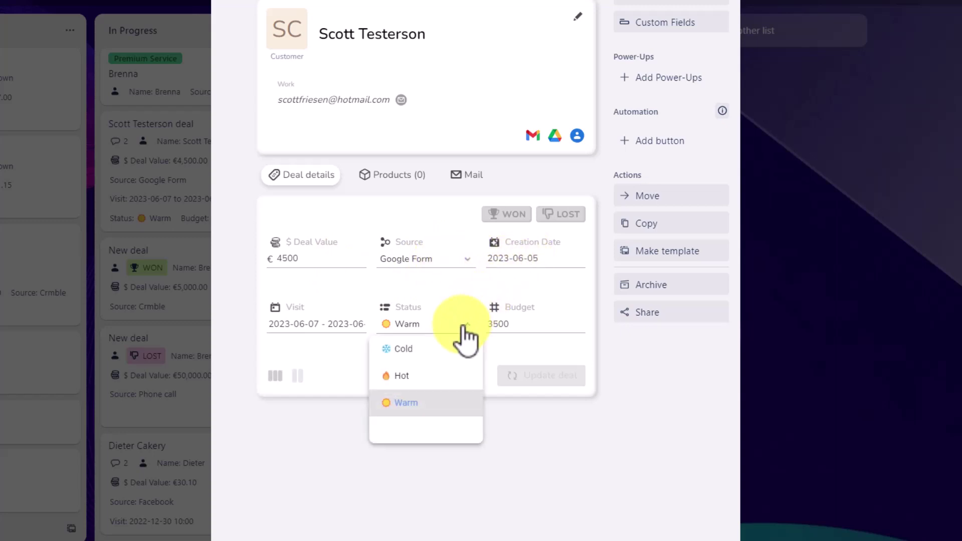
click(415, 374)
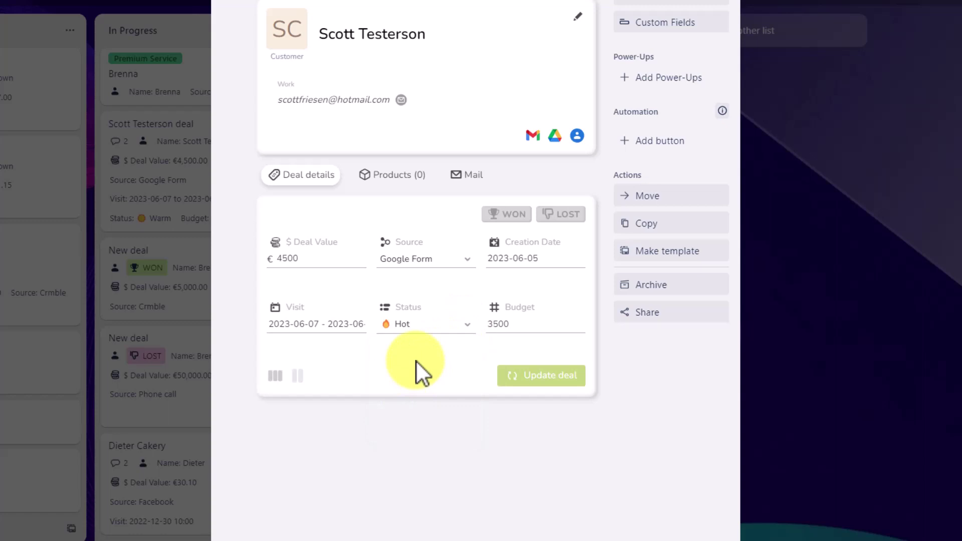
scroll(486, 359, up, 3)
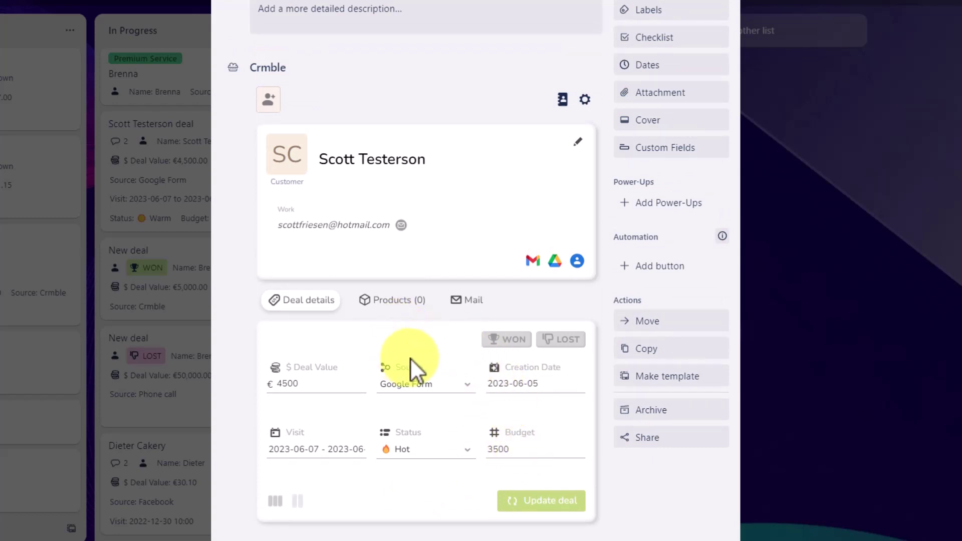
double_click(300, 385)
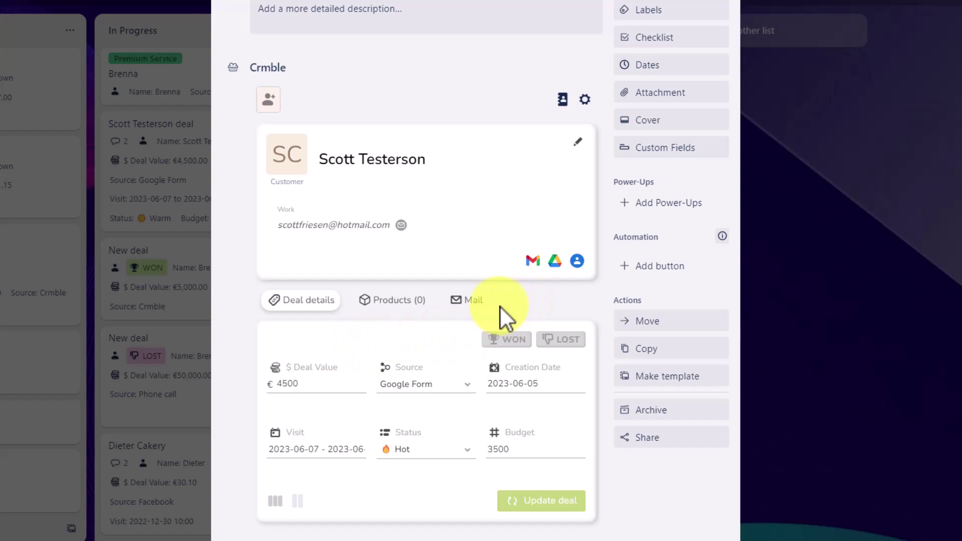
Step: Show the email threads linked to this deal in the Crmble Mail tab
click(469, 302)
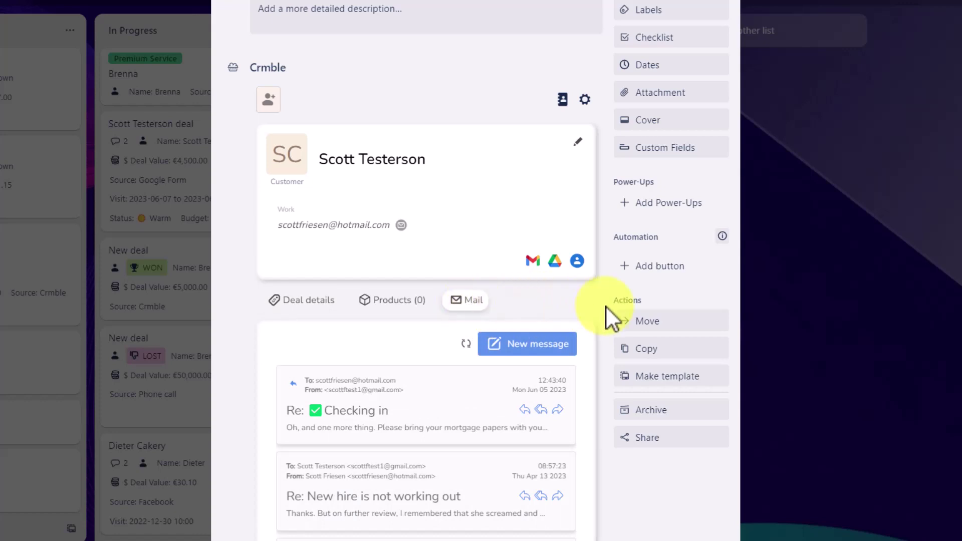
scroll(606, 306, down, 3)
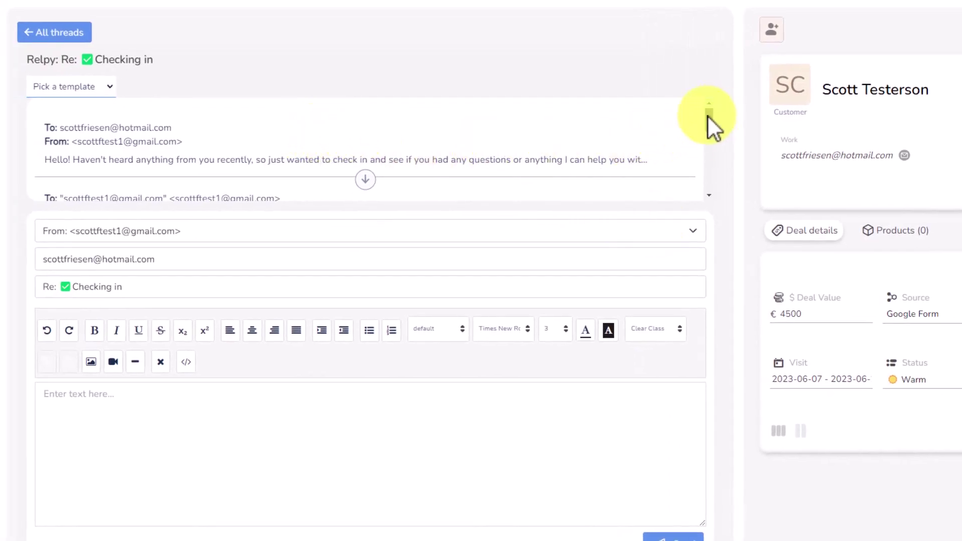
drag(708, 115, 706, 143)
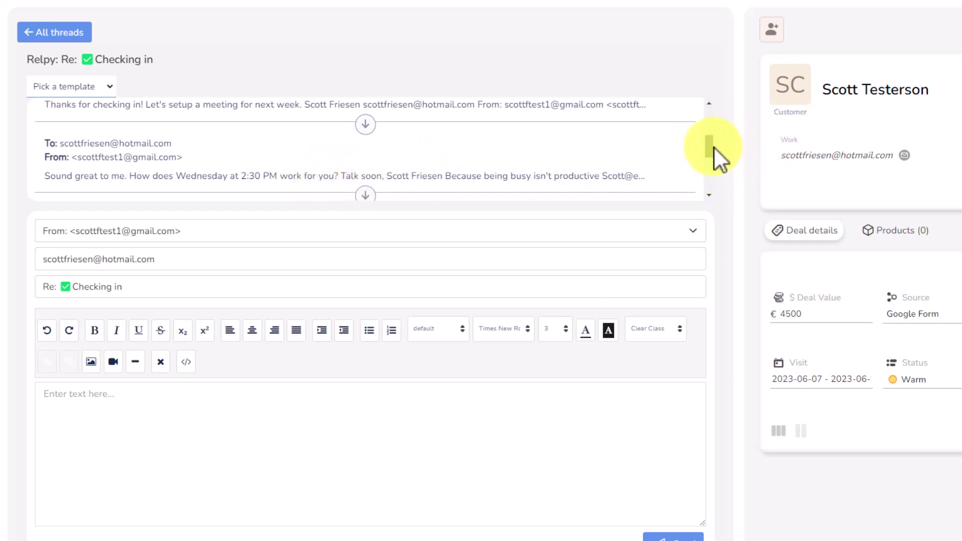
drag(711, 148, 711, 114)
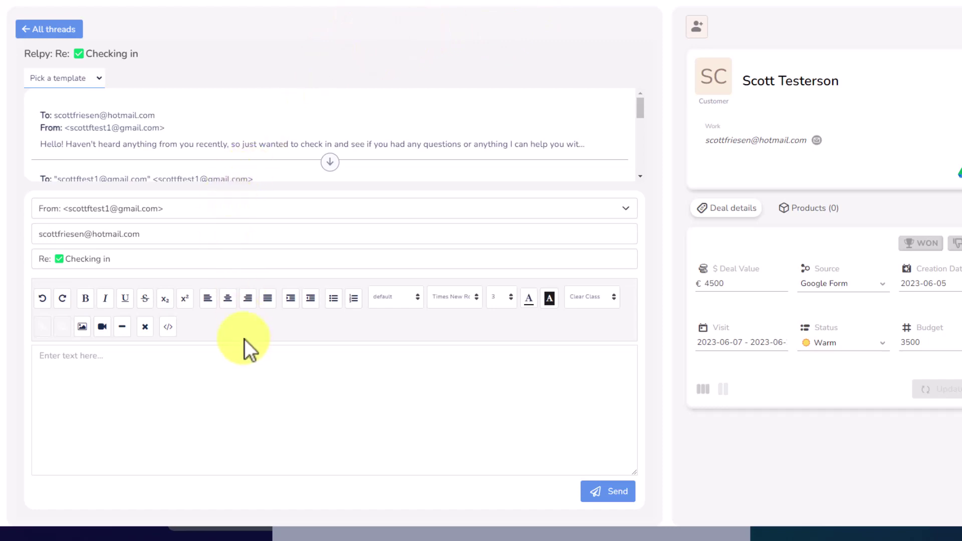
Step: Keep the current sender address and open the Pick a template list of Gmail templates
scroll(222, 381, down, 1)
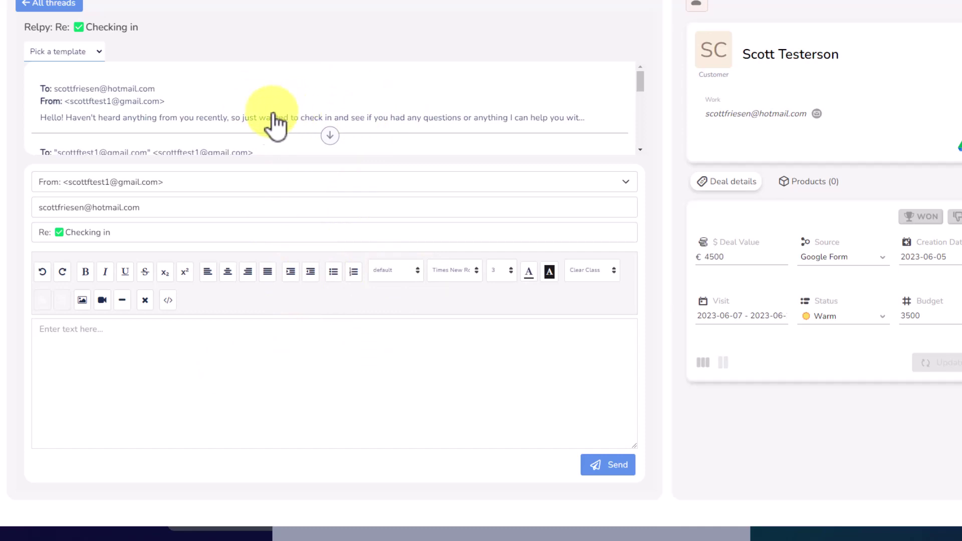
click(204, 185)
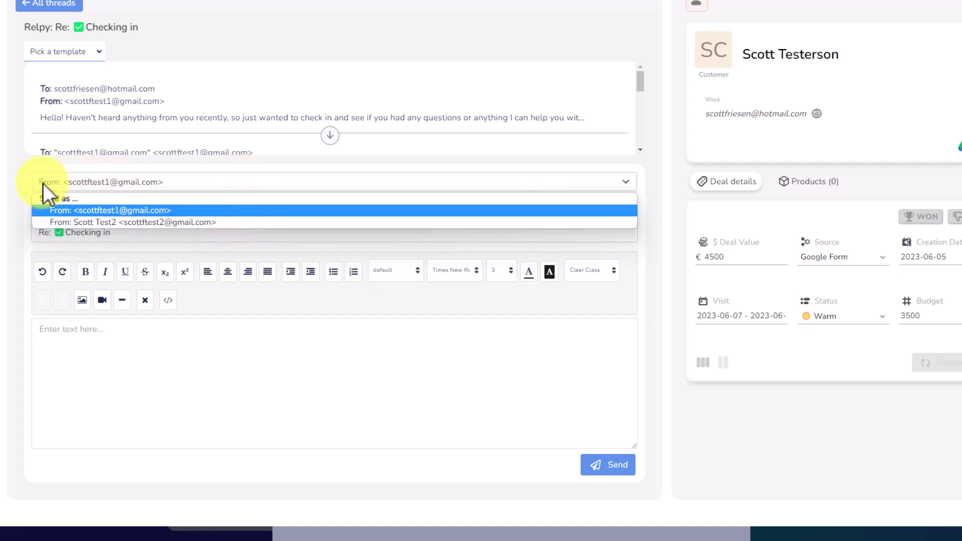
click(25, 182)
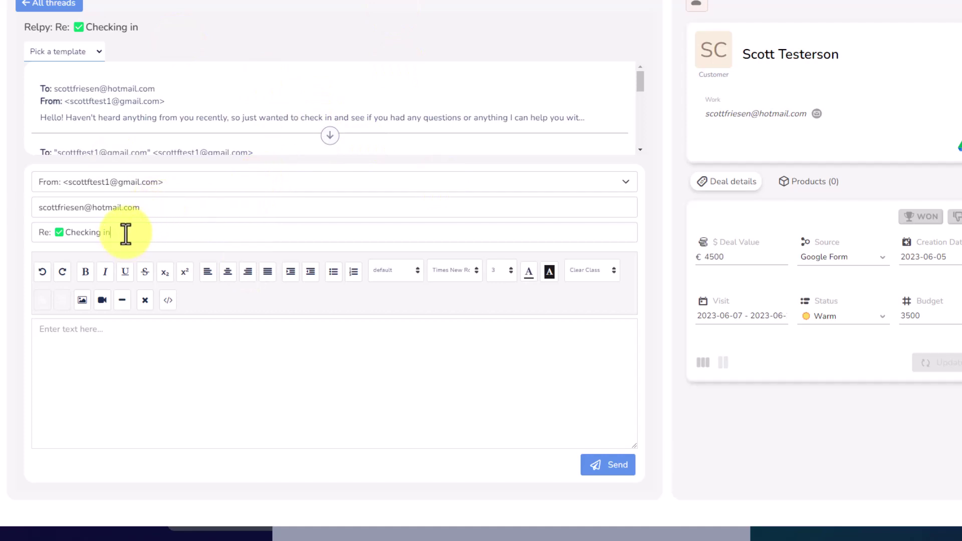
click(106, 331)
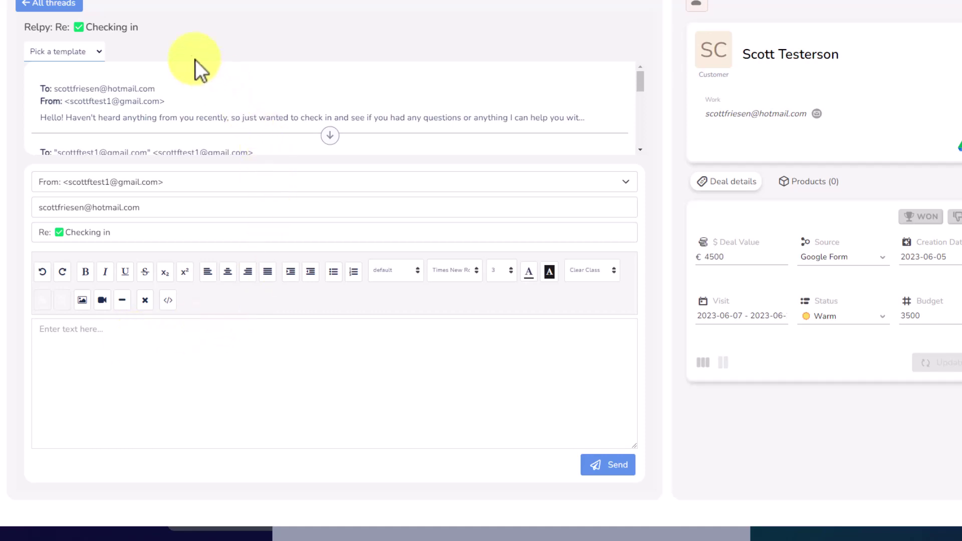
click(100, 52)
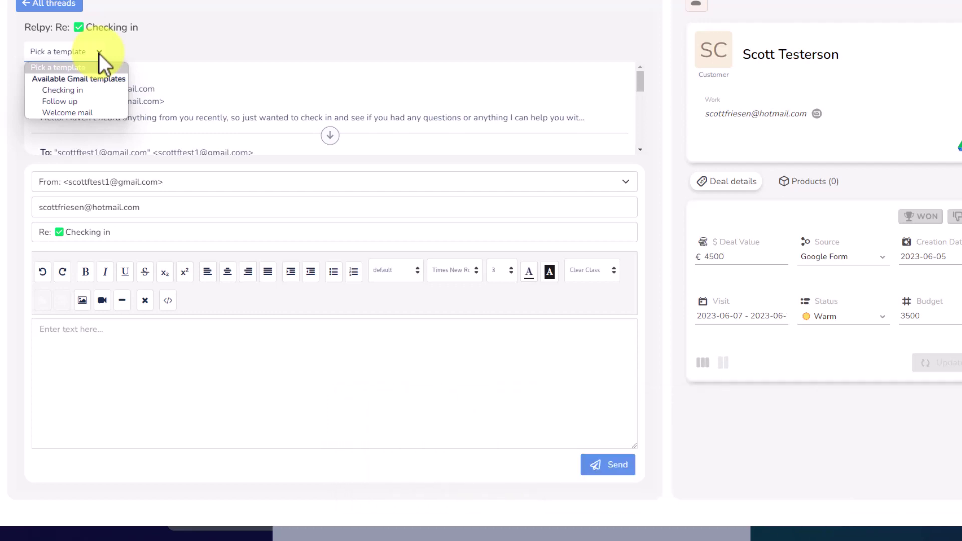
Step: Fill the reply with the Checking in template, review the body, and send it
click(83, 92)
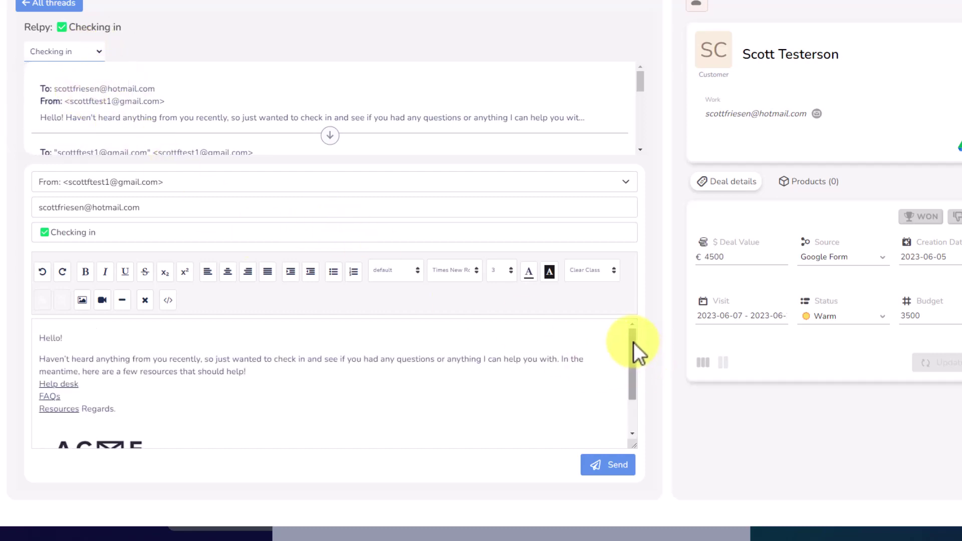
mouse_move(634, 341)
mouse_down()
mouse_move(633, 372)
mouse_move(631, 332)
mouse_up()
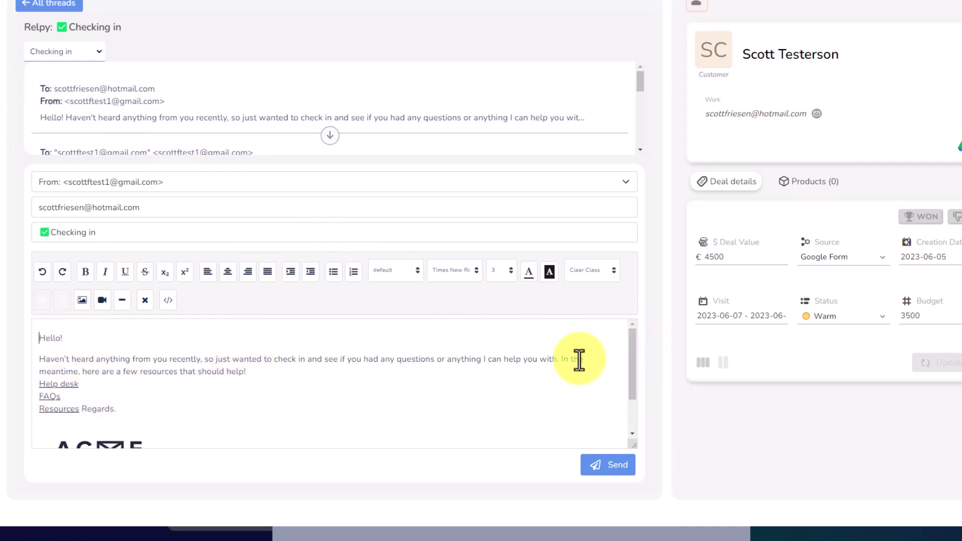
drag(634, 338, 630, 378)
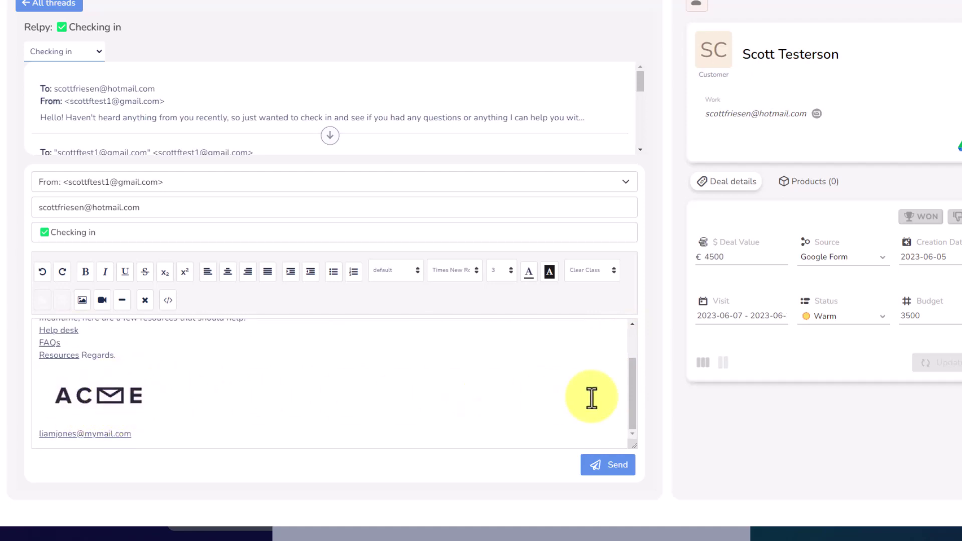
drag(633, 391, 630, 335)
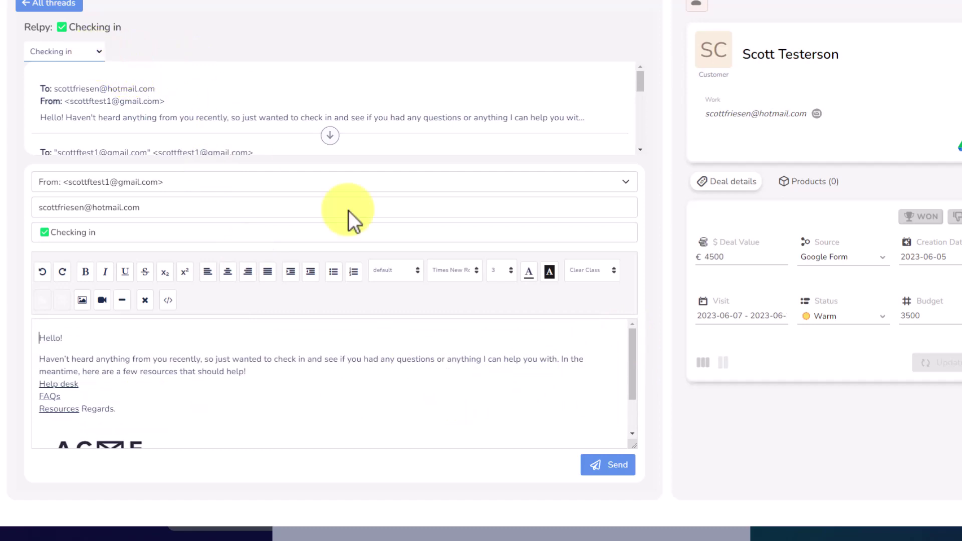
click(605, 466)
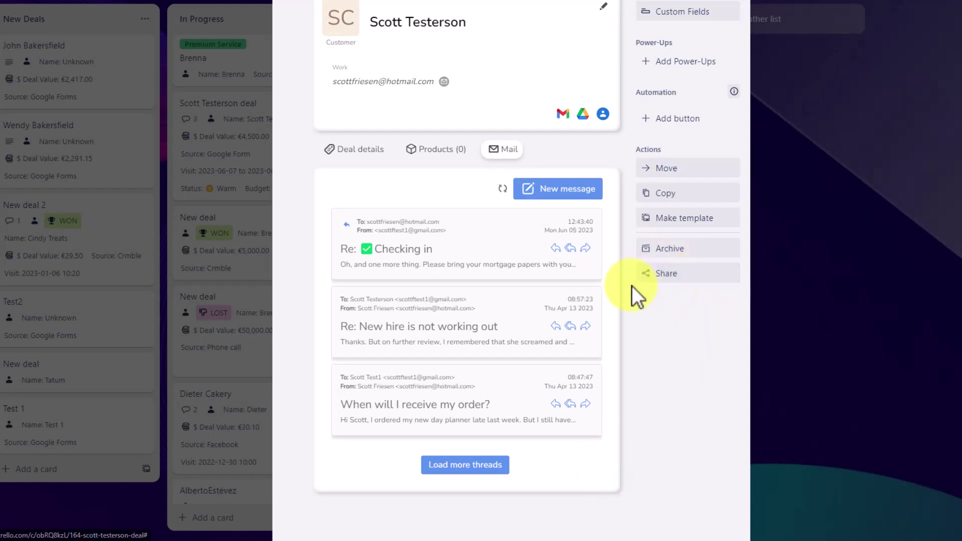
Step: Scroll the card's Crmble section until the sent Checking in thread shows at the top of Mail
scroll(628, 284, up, 5)
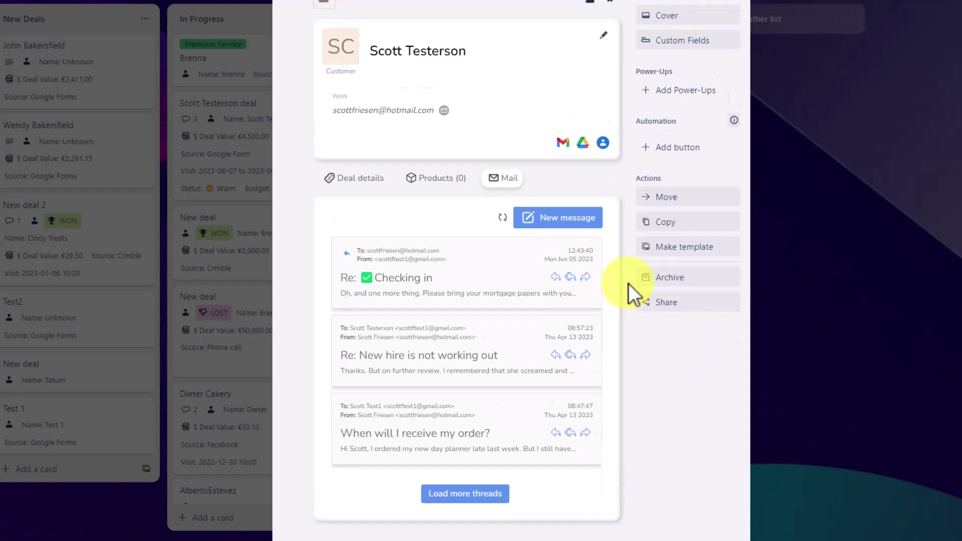
scroll(628, 283, down, 3)
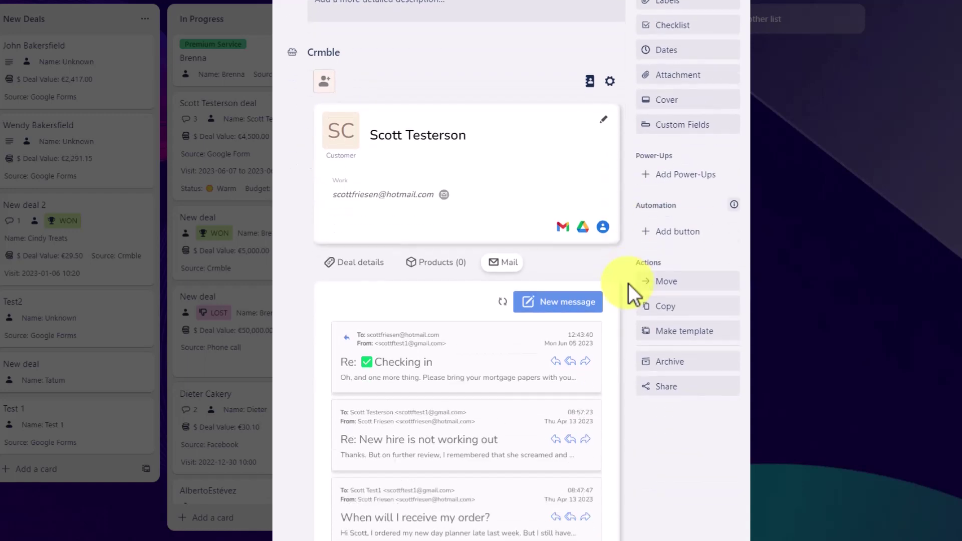
scroll(540, 330, down, 6)
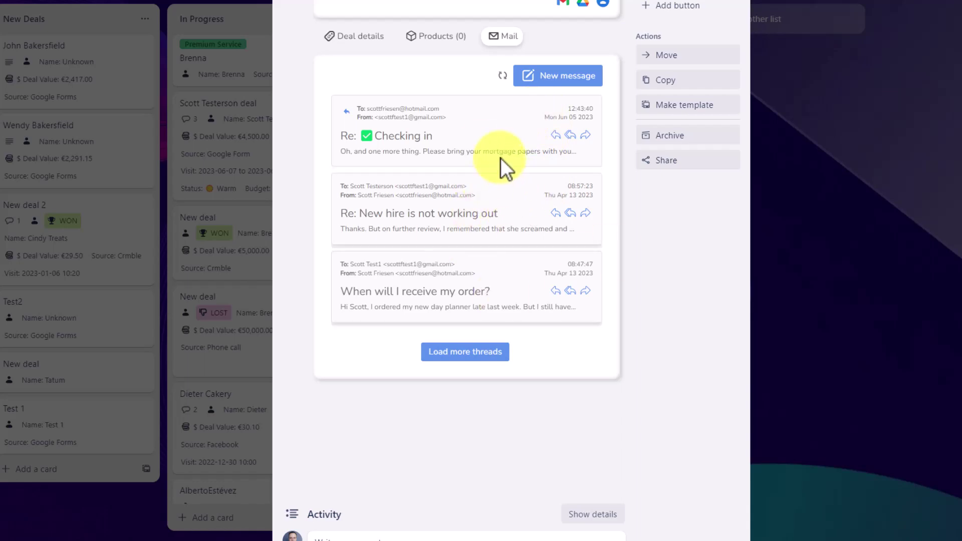
scroll(498, 158, down, 5)
scroll(498, 158, up, 9)
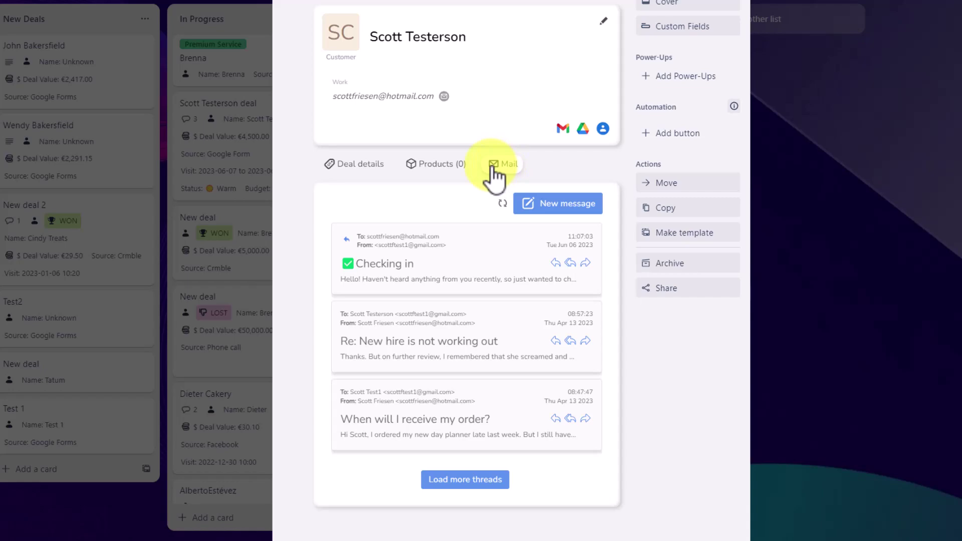
scroll(511, 151, up, 6)
scroll(510, 115, down, 5)
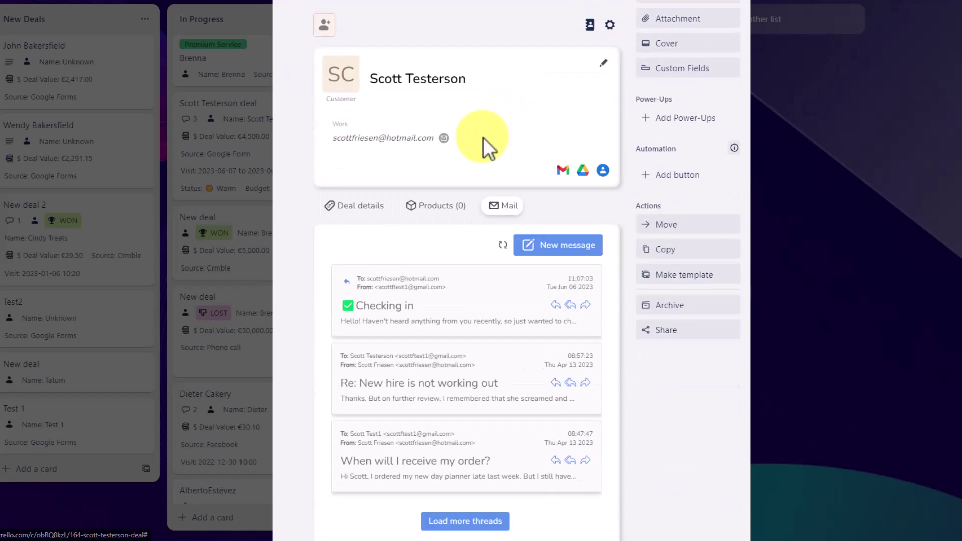
Step: Switch to Deal details and scroll to the Activity feed to review the logged Checking in email
click(355, 219)
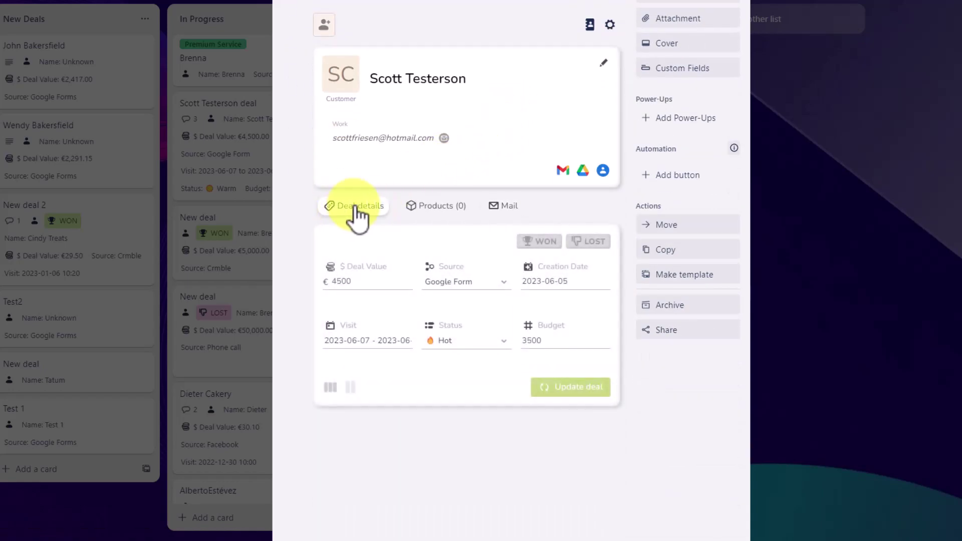
scroll(302, 213, down, 2)
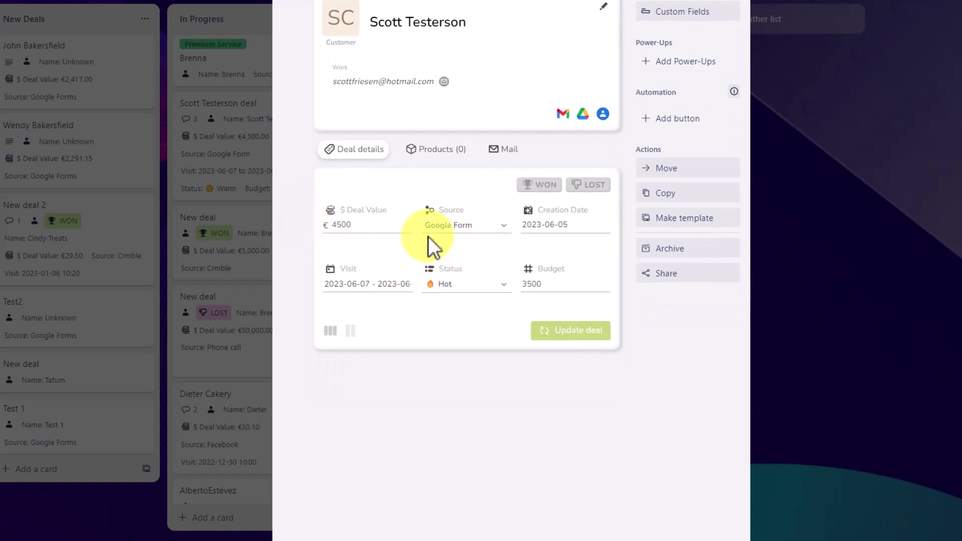
scroll(516, 241, down, 9)
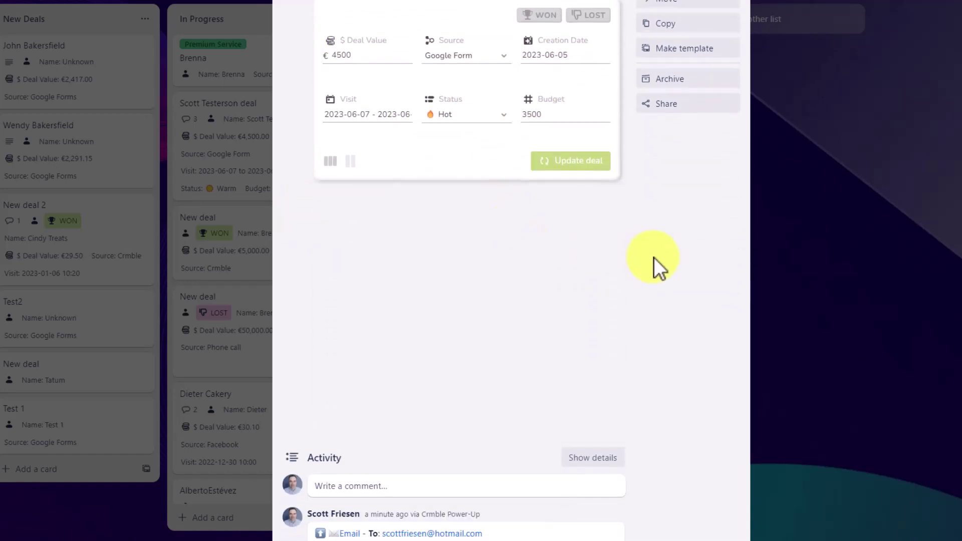
scroll(644, 255, down, 3)
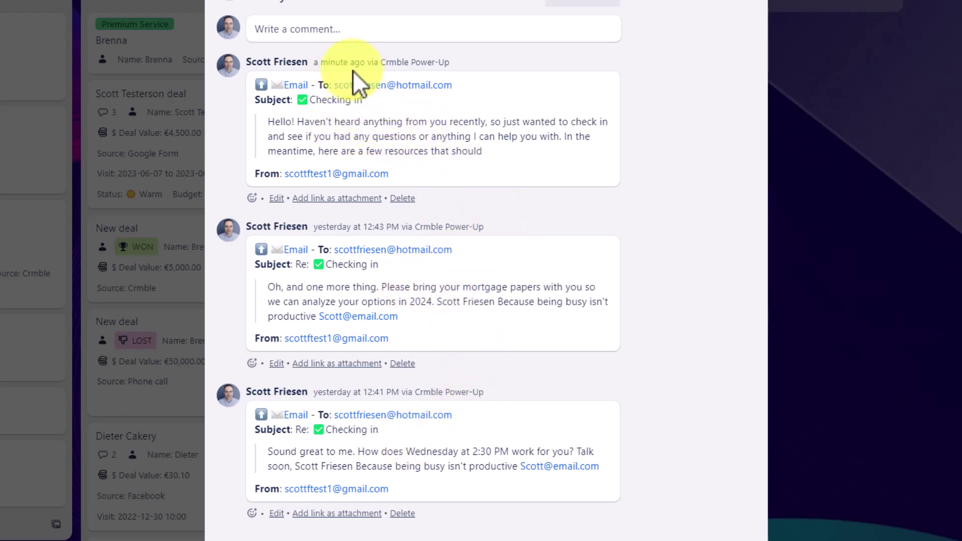
scroll(494, 134, up, 5)
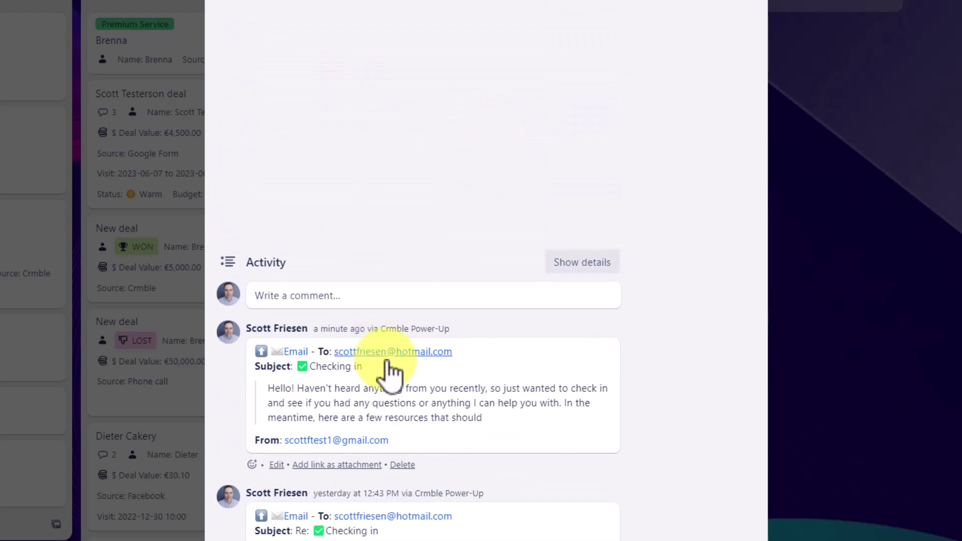
scroll(462, 286, up, 10)
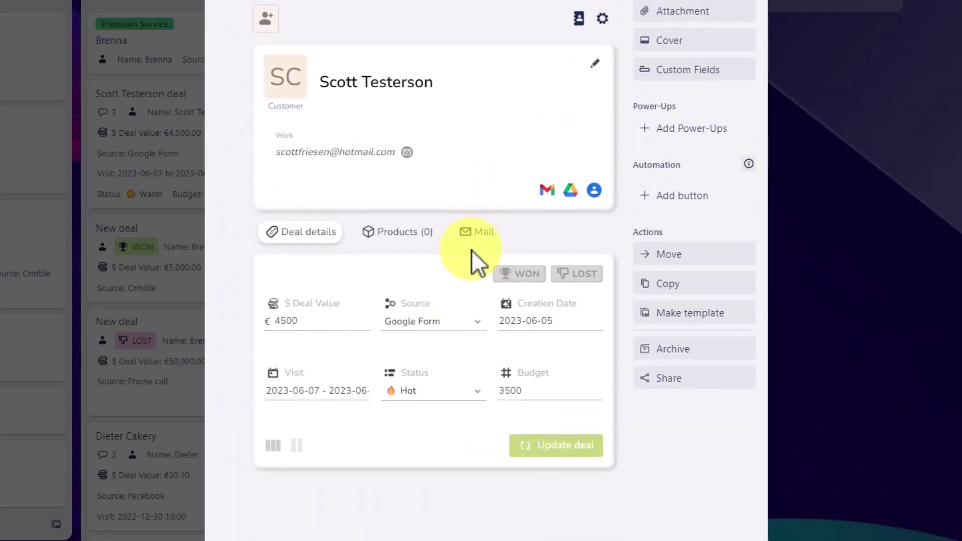
Step: Close the deal card, open the board's Crmble dashboard, and expand the Toppings list
click(478, 232)
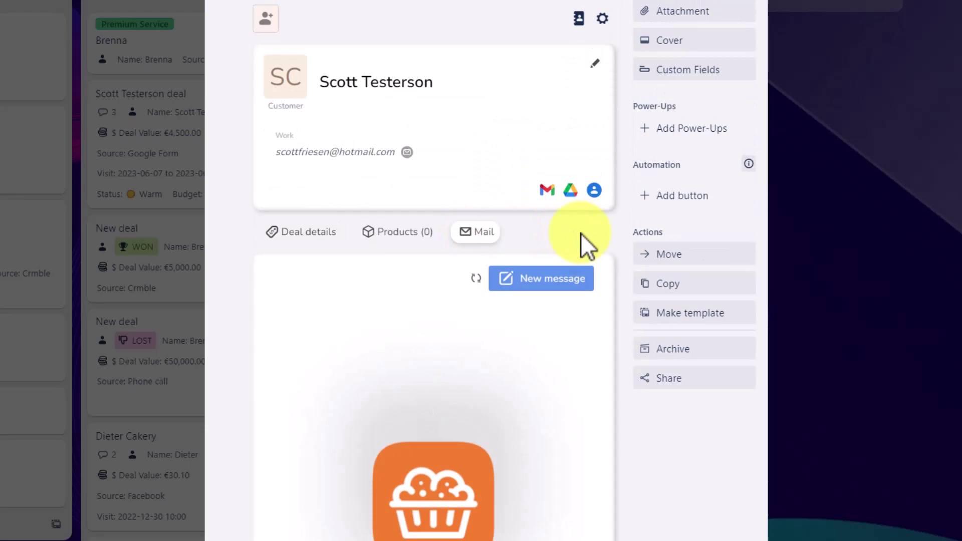
key(Escape)
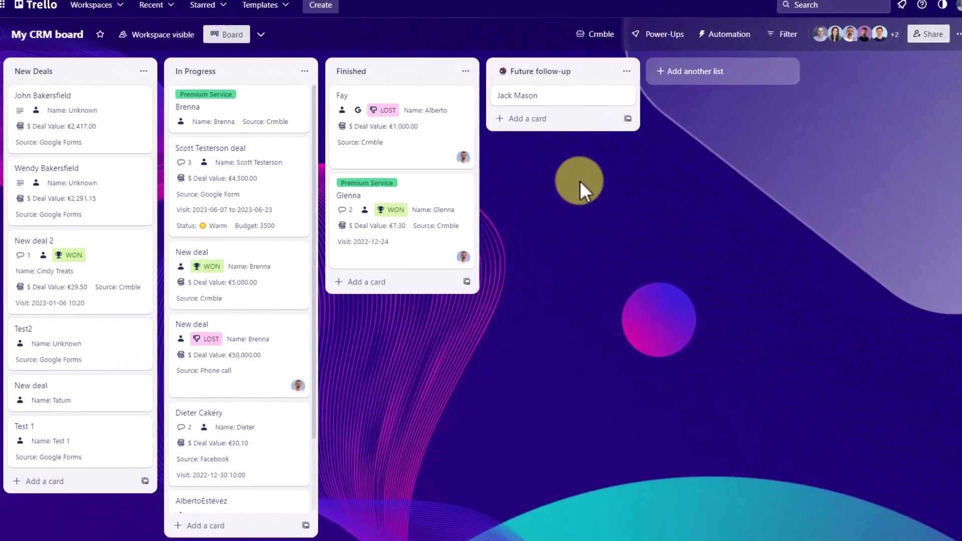
click(597, 43)
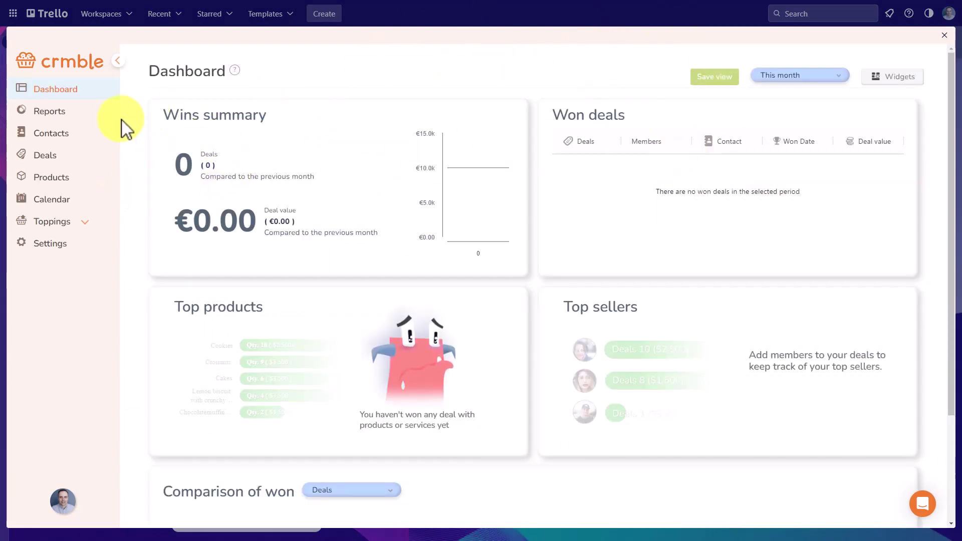
click(84, 226)
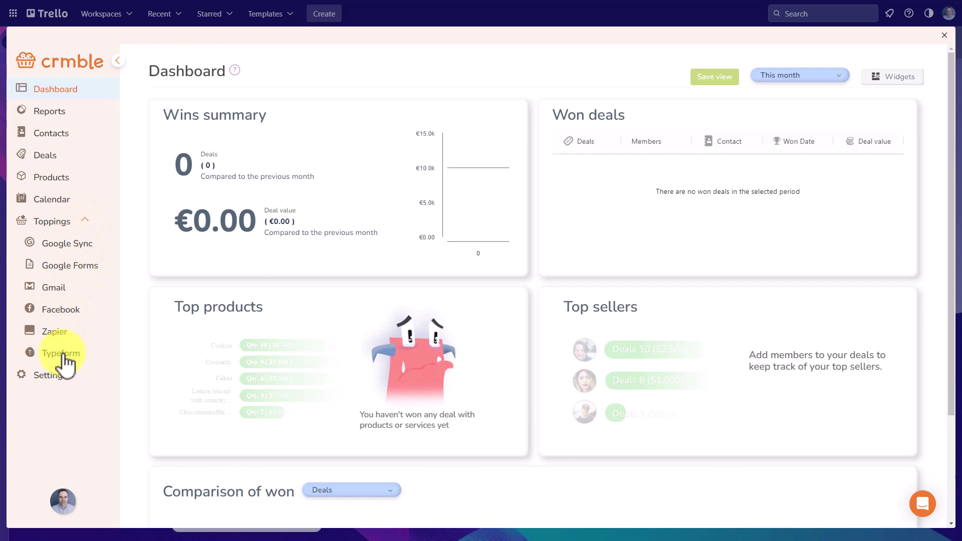
Step: Open the Gmail topping page and scroll through the Checking in template preview
click(55, 293)
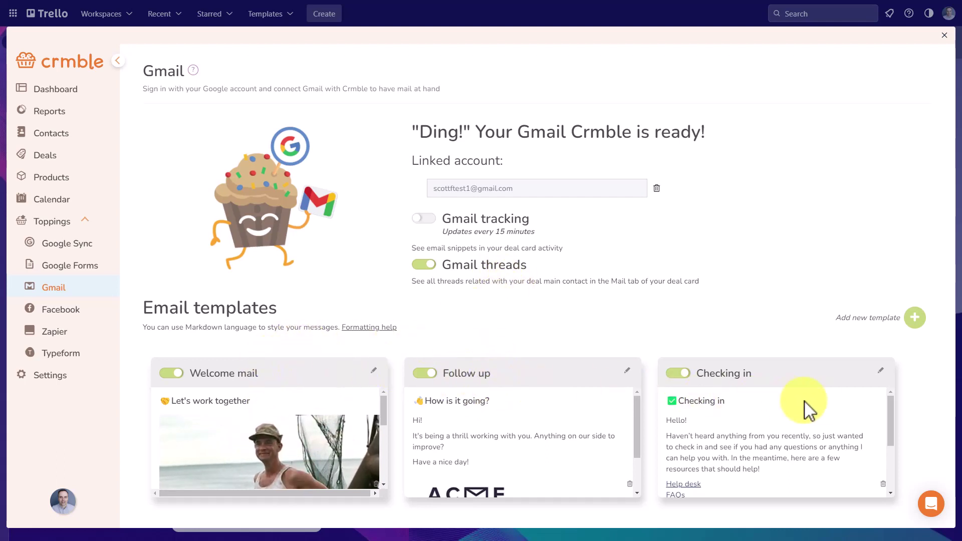
mouse_move(892, 407)
mouse_down()
mouse_move(890, 446)
mouse_move(891, 404)
mouse_up()
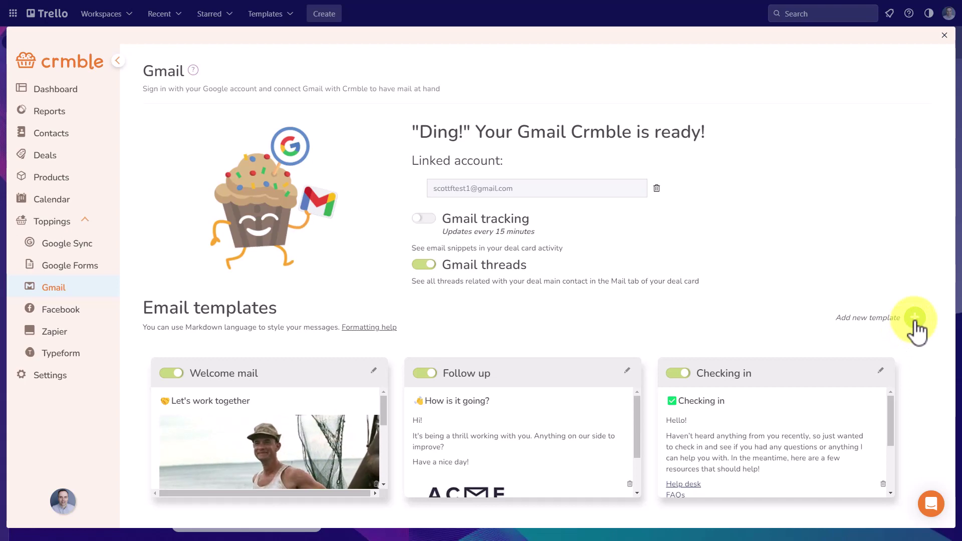
Step: Insert the contact's first-name variable after 'Hello' in the Checking in template and save it
click(880, 370)
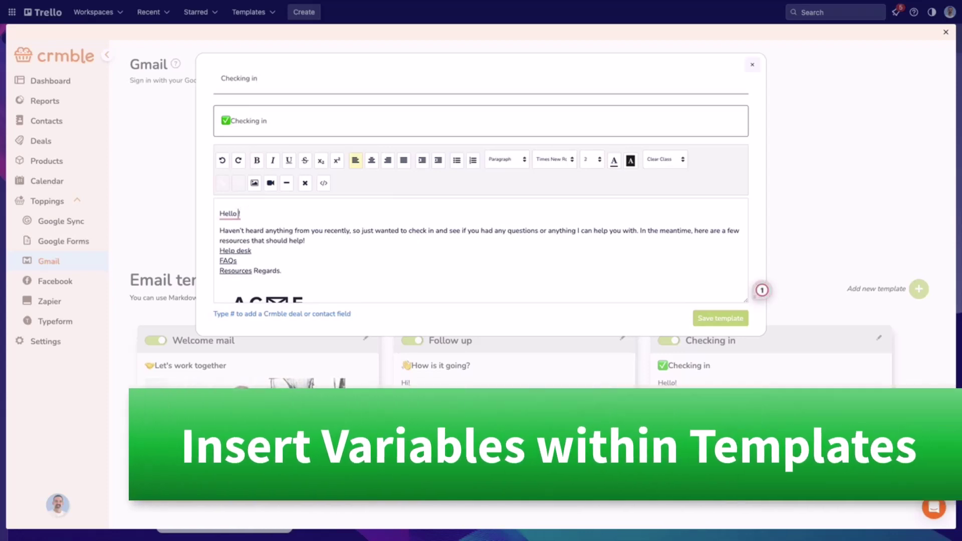
text(#)
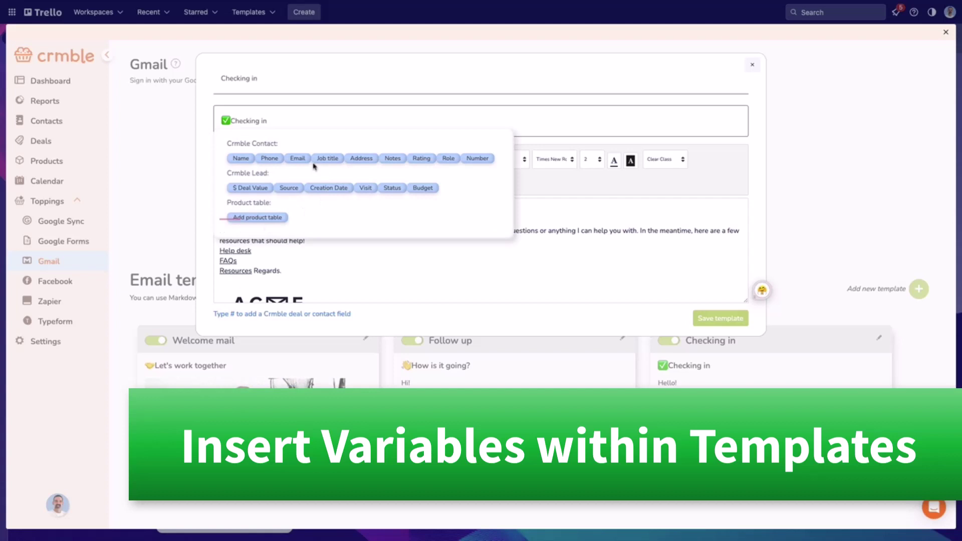
click(240, 158)
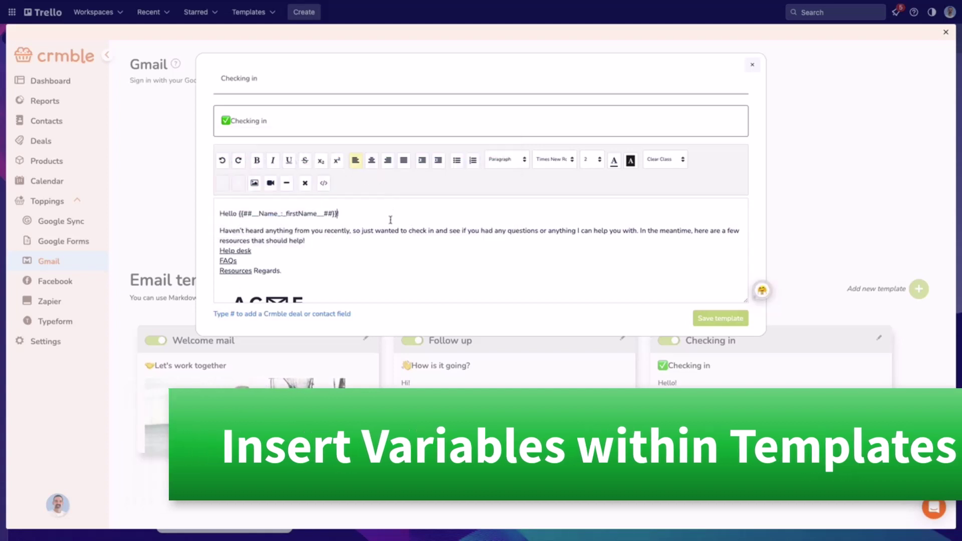
click(715, 319)
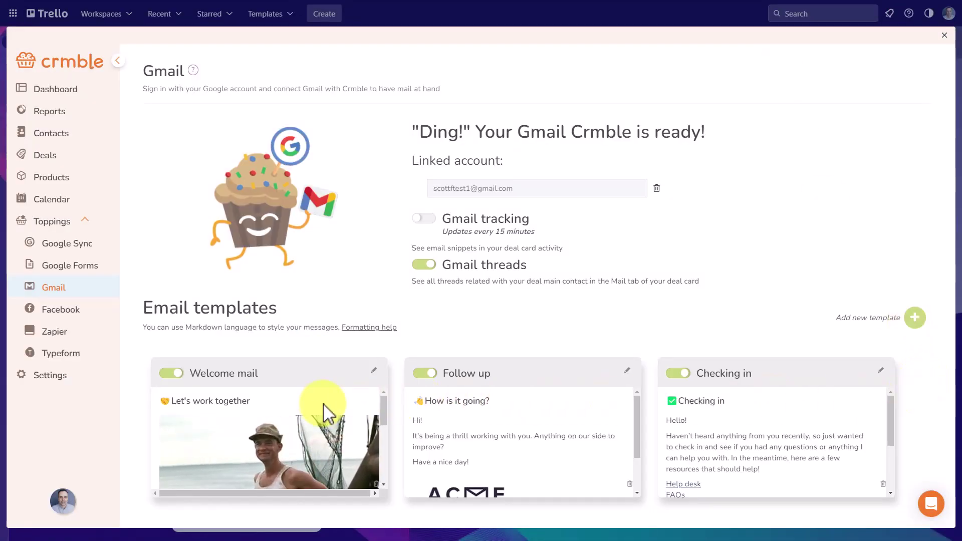
Step: Close the Crmble settings, open the won Premium Service deal card, and start an email to its contact
click(945, 35)
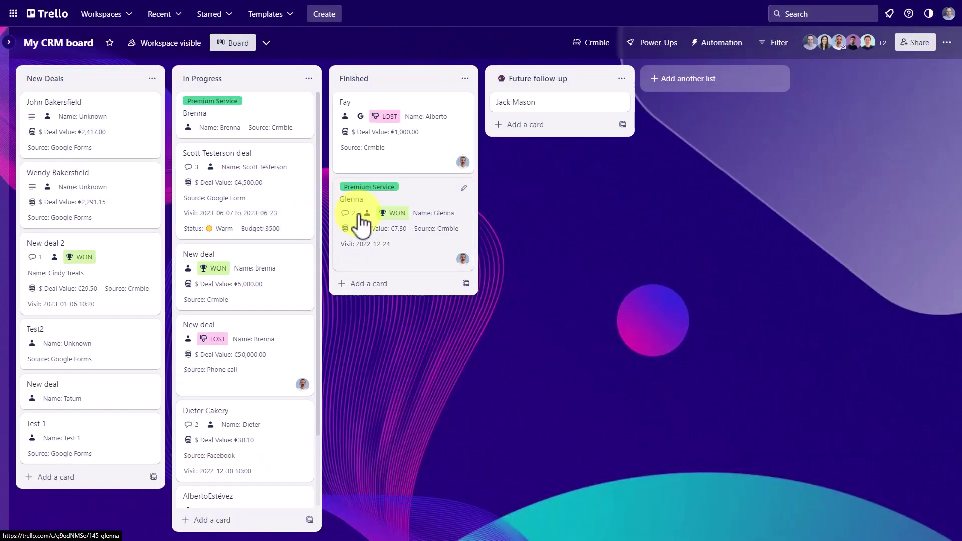
click(430, 210)
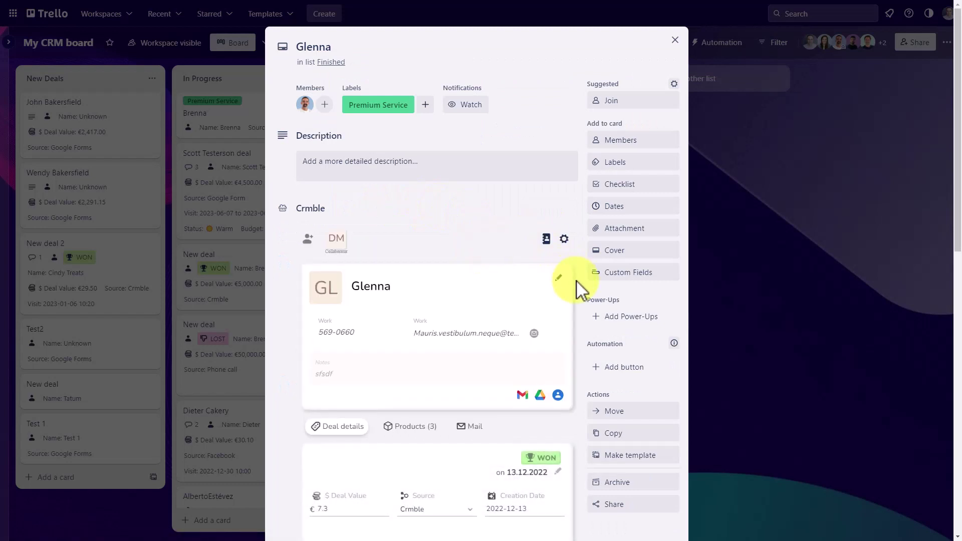
scroll(579, 289, down, 2)
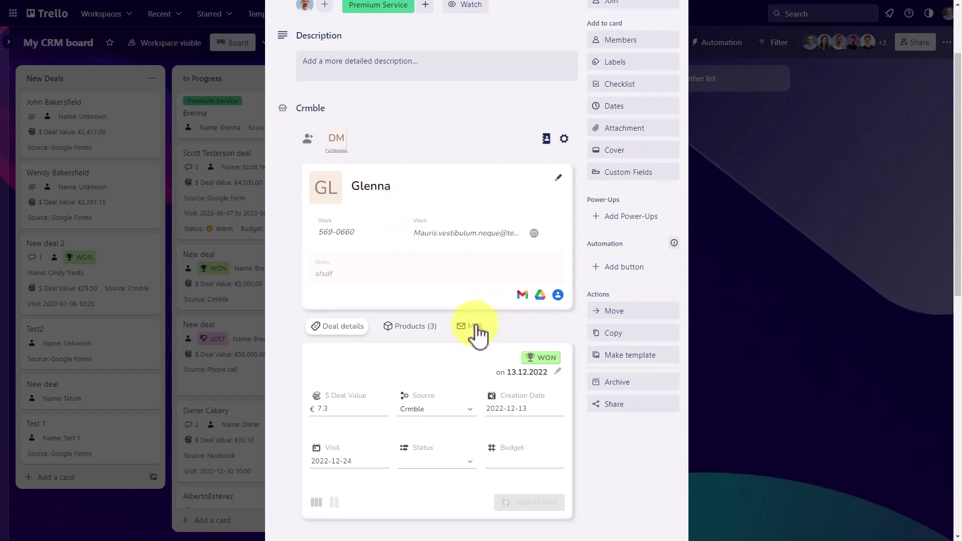
click(522, 296)
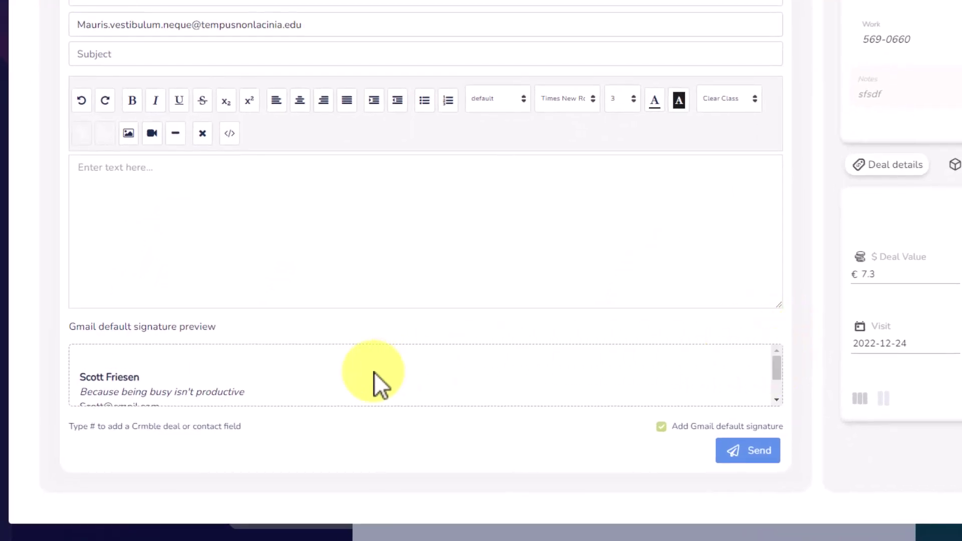
drag(777, 363, 775, 372)
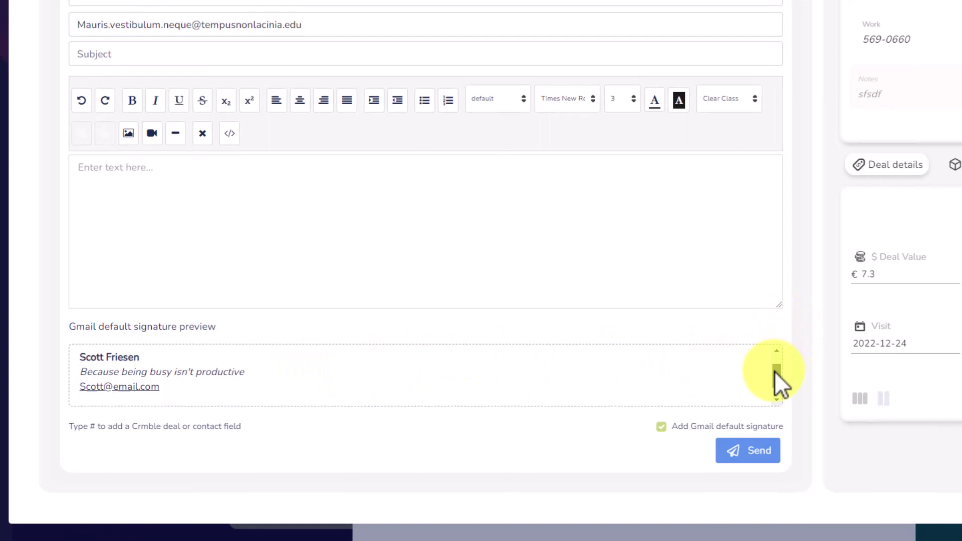